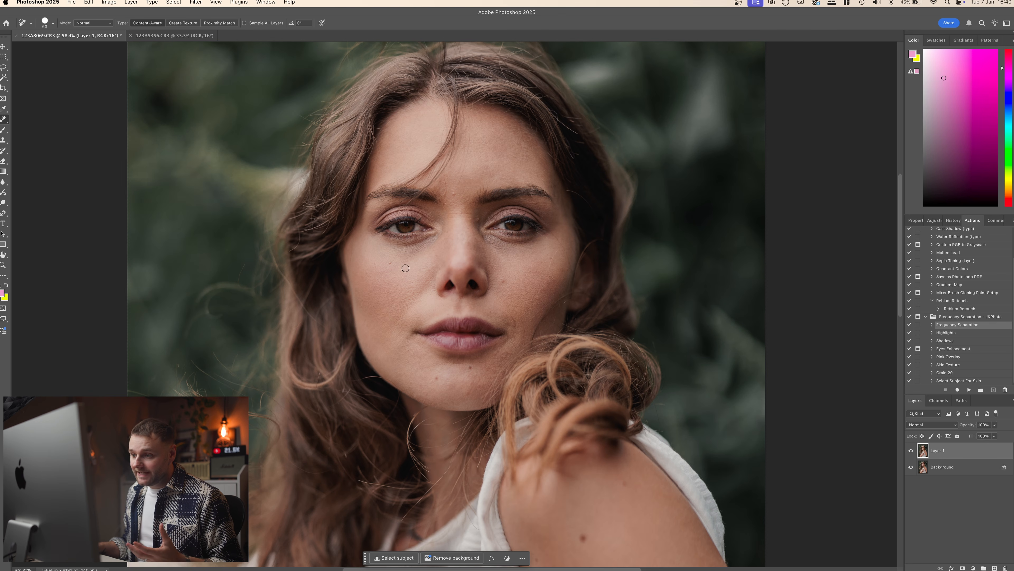
- Heal the chin on Layer 1, run the Frequency Separation action and choose the Healing Brush for its Skin layer
{"action": "mouse_move", "coordinate": [474, 369]}
{"action": "left_mouse_down"}
{"action": "mouse_move", "coordinate": [470, 395]}
{"action": "mouse_move", "coordinate": [490, 369]}
{"action": "left_mouse_up"}
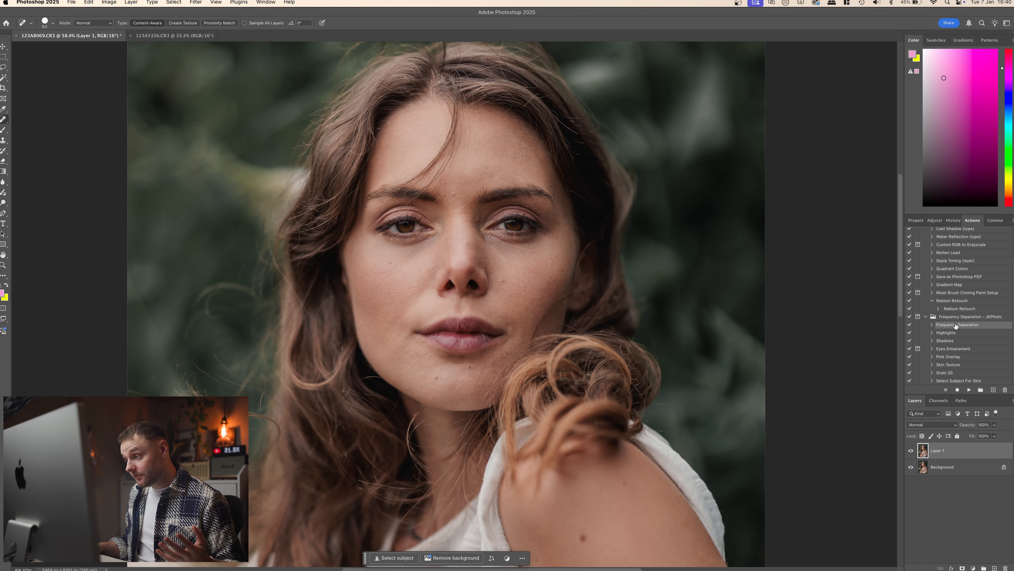
{"action": "left_click", "coordinate": [969, 390]}
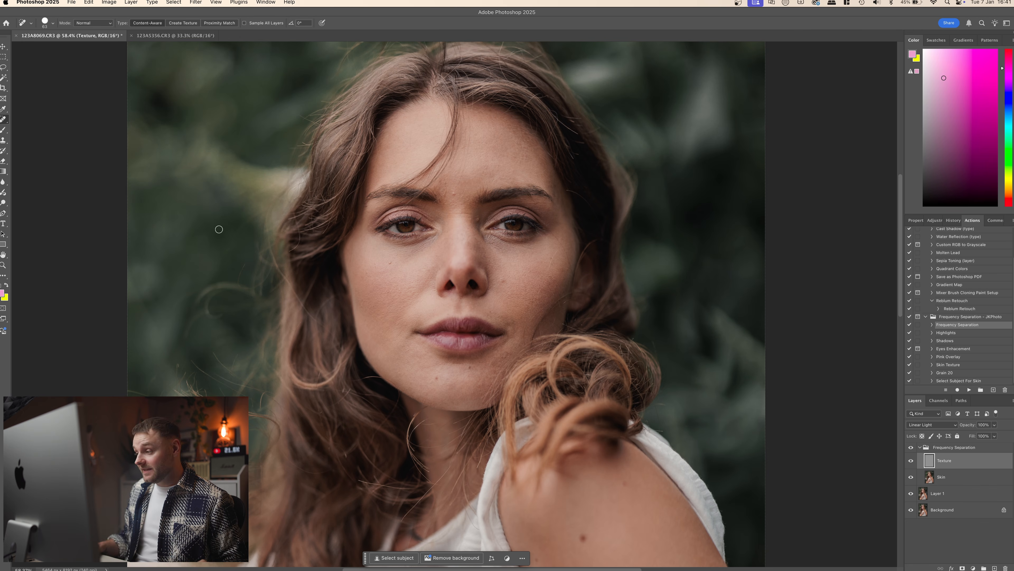
{"action": "left_click", "coordinate": [938, 475]}
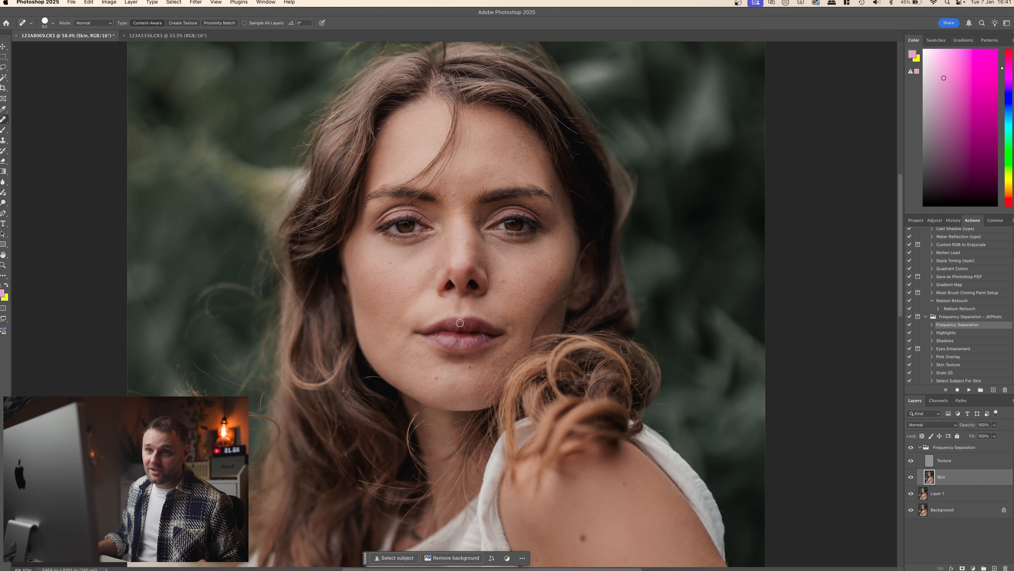
{"action": "right_click", "coordinate": [3, 119]}
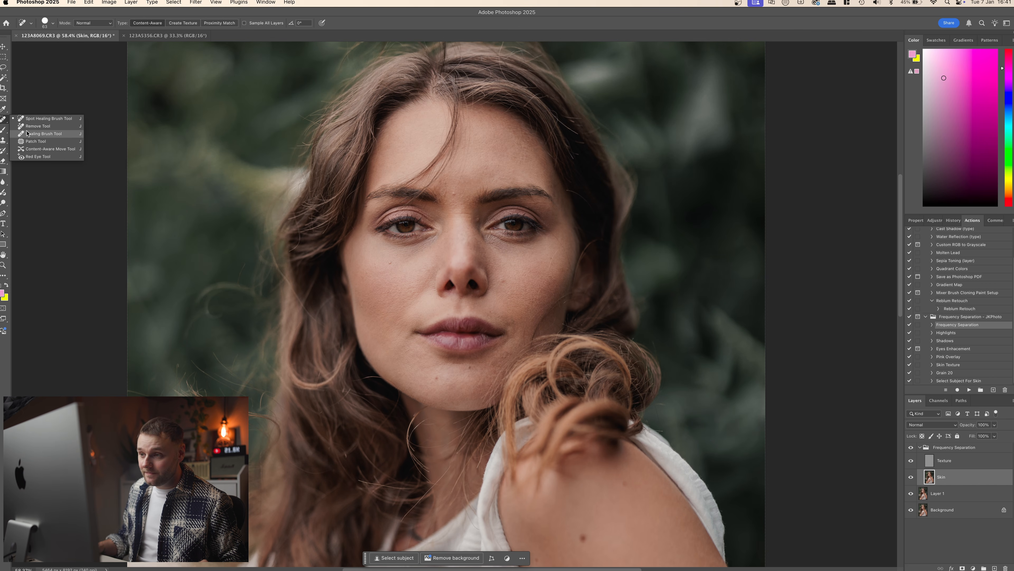
{"action": "left_click", "coordinate": [44, 134]}
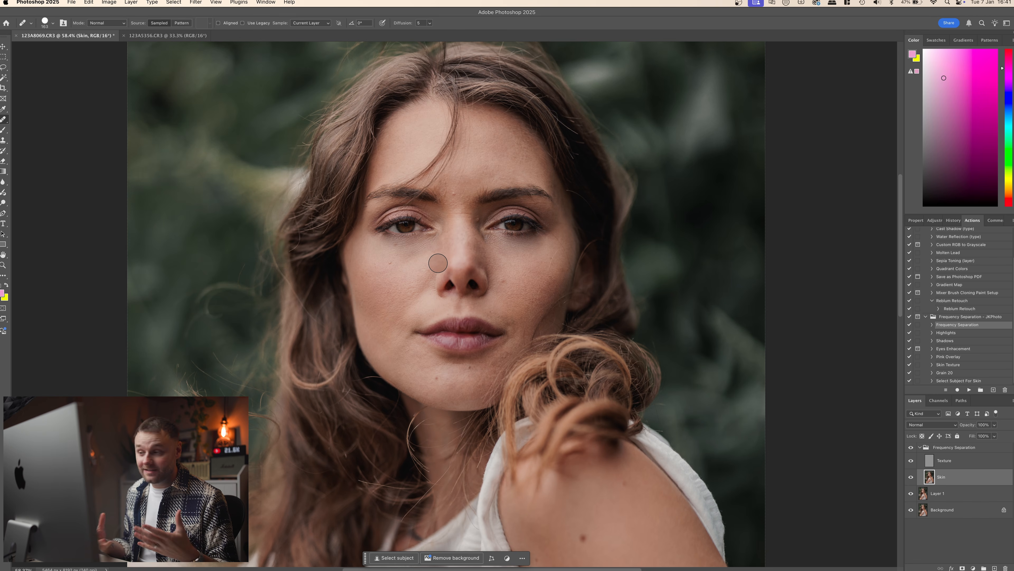
- Delete the Frequency Separation group and Layer 1 so only the Background layer is left
{"action": "left_click", "coordinate": [955, 449]}
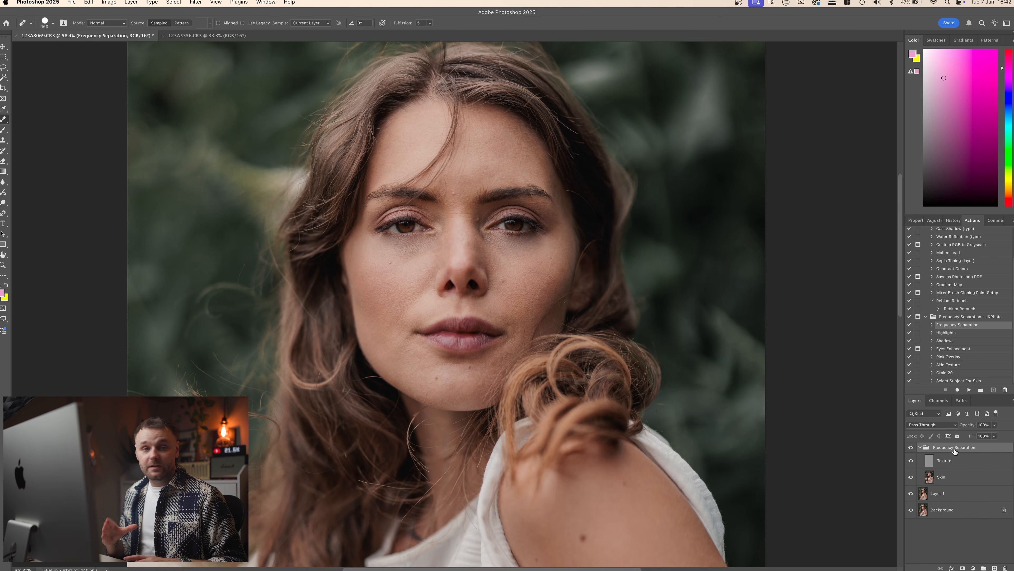
{"action": "key", "text": "Delete"}
{"action": "key", "text": "Delete"}
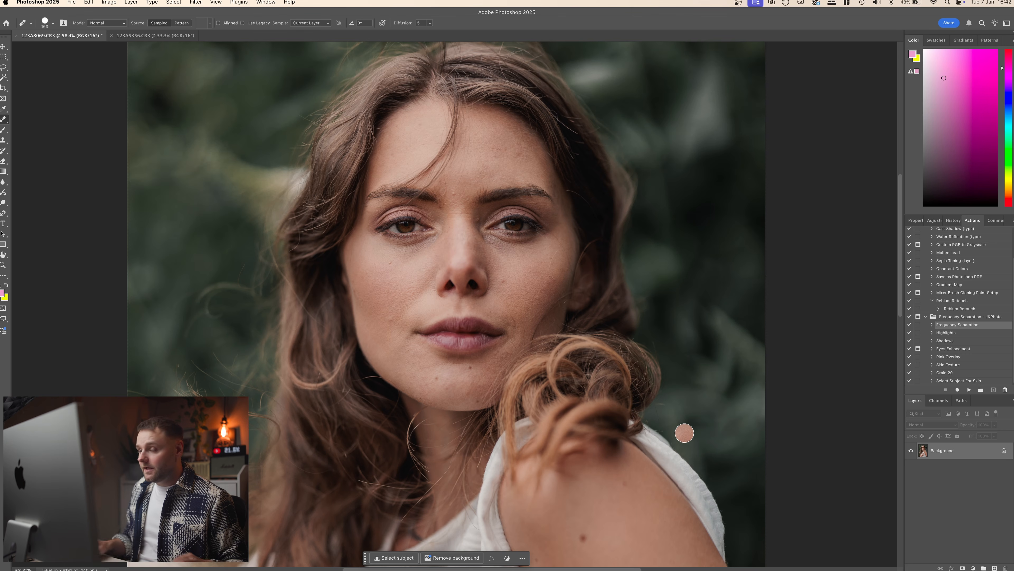
- Duplicate the Background layer and open the Reblum Retouch filter on the copy
{"action": "key", "text": "super+j"}
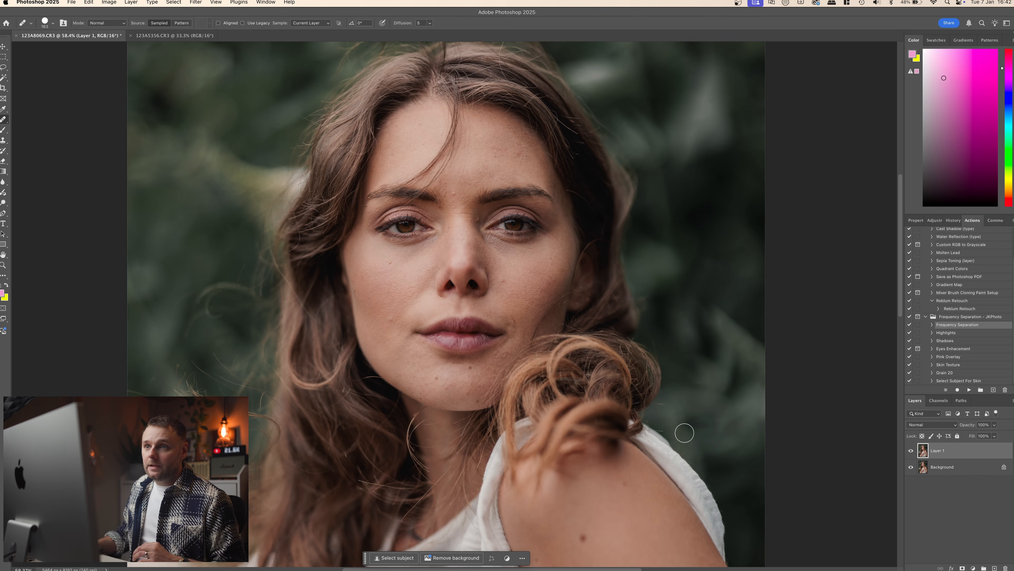
{"action": "left_click", "coordinate": [203, 4]}
{"action": "mouse_move", "coordinate": [246, 187]}
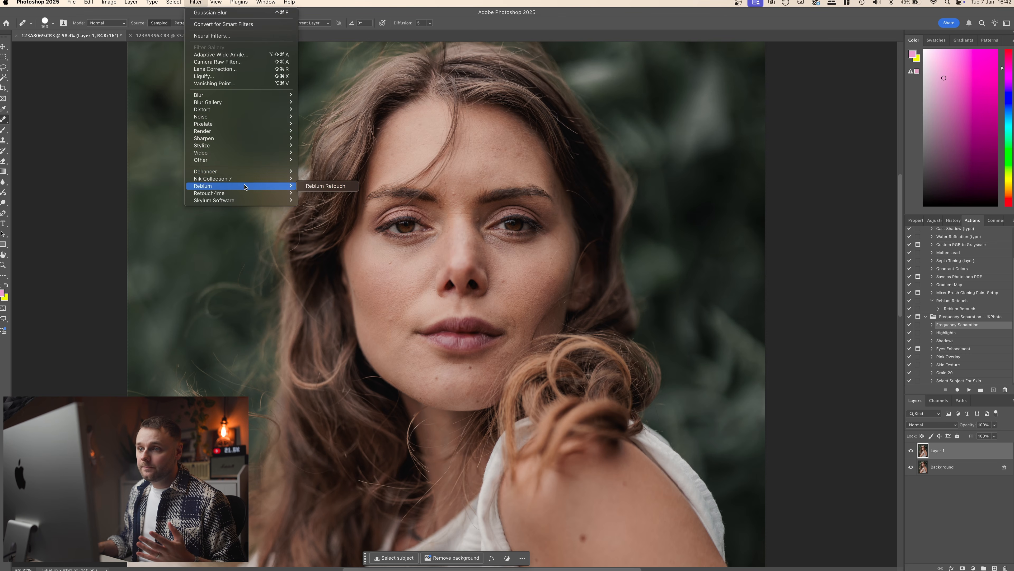
{"action": "left_click", "coordinate": [306, 186]}
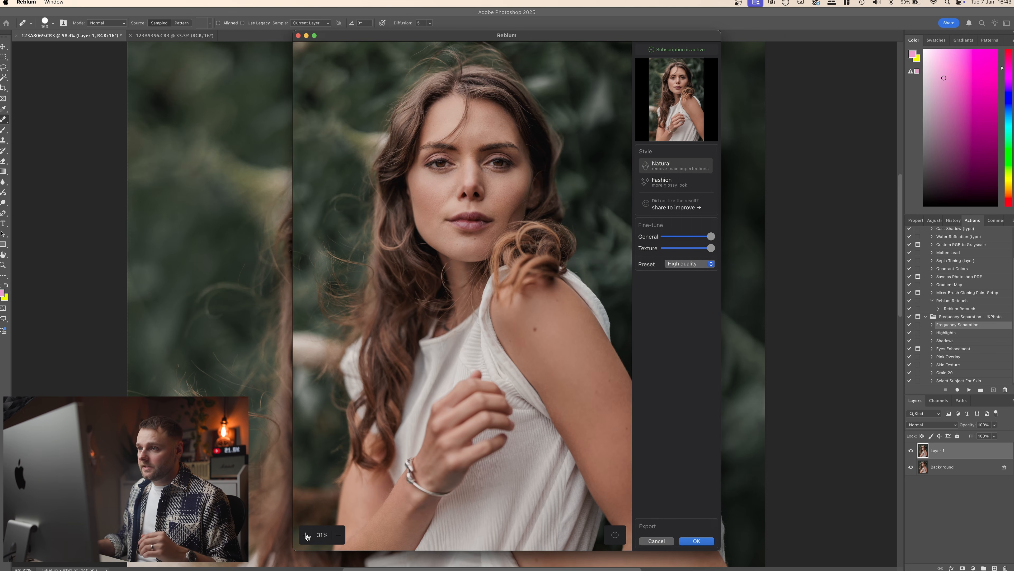
- Compare the Natural style retouch of the woman's face with the original photo
{"action": "left_click", "coordinate": [307, 536]}
{"action": "left_click_drag", "start_coordinate": [500, 304], "coordinate": [477, 436]}
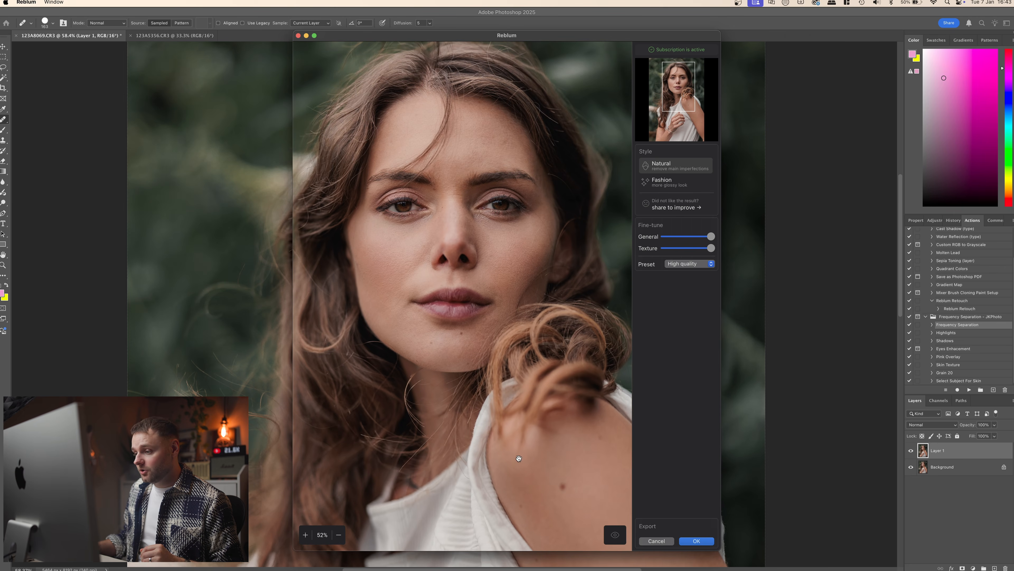
{"action": "left_click", "coordinate": [614, 533]}
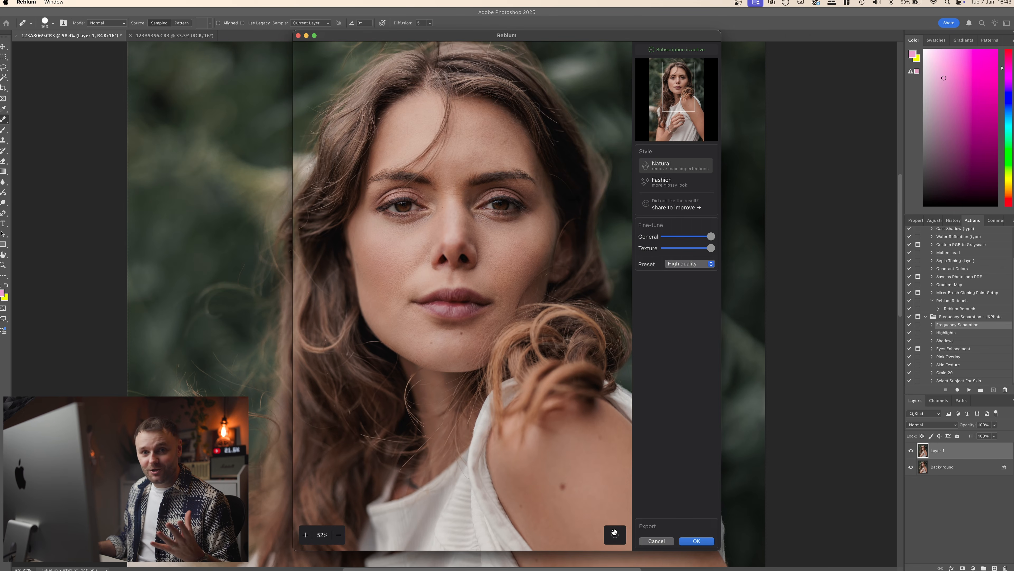
{"action": "left_click", "coordinate": [614, 533]}
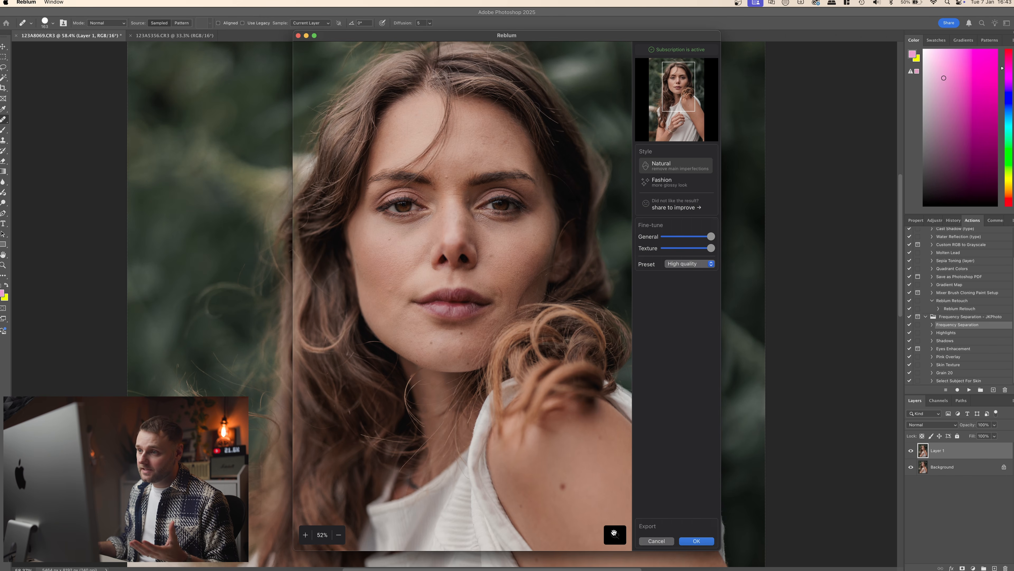
{"action": "left_click", "coordinate": [615, 532]}
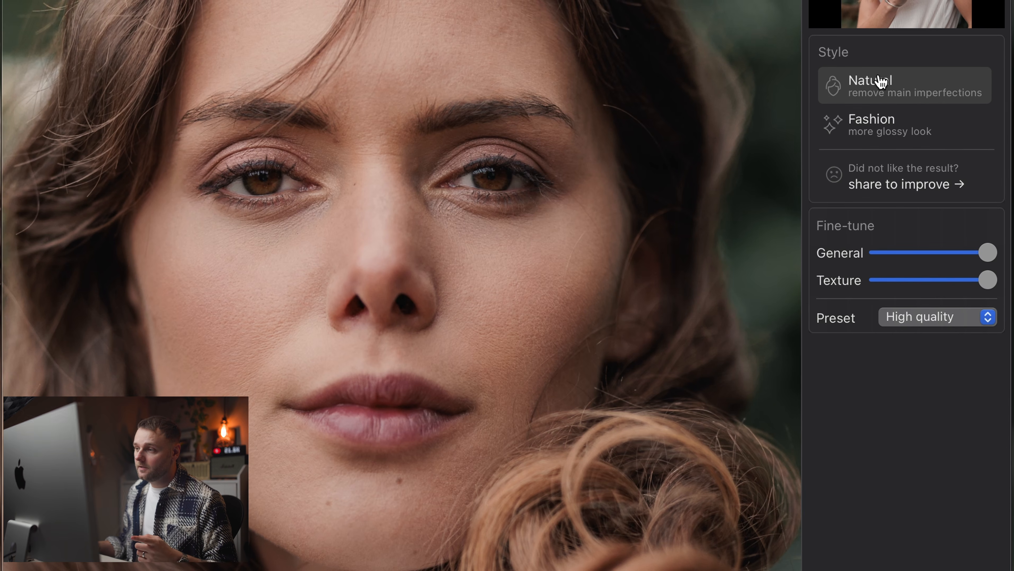
- Switch the retouch to the Fashion style and compare the face with the original up close
{"action": "left_click", "coordinate": [893, 133]}
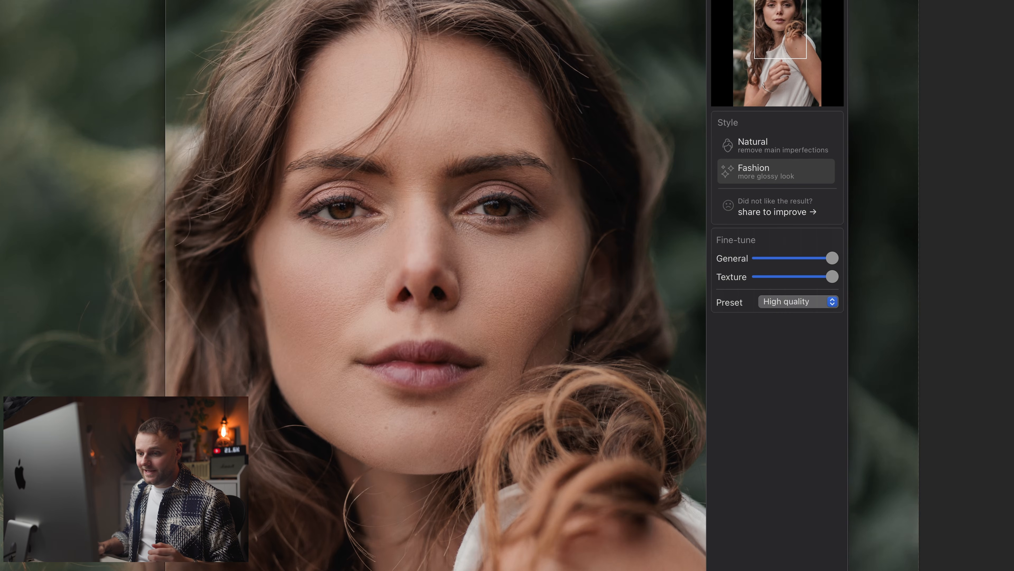
{"action": "scroll", "coordinate": [376, 502], "scroll_direction": "up", "scroll_amount": 5}
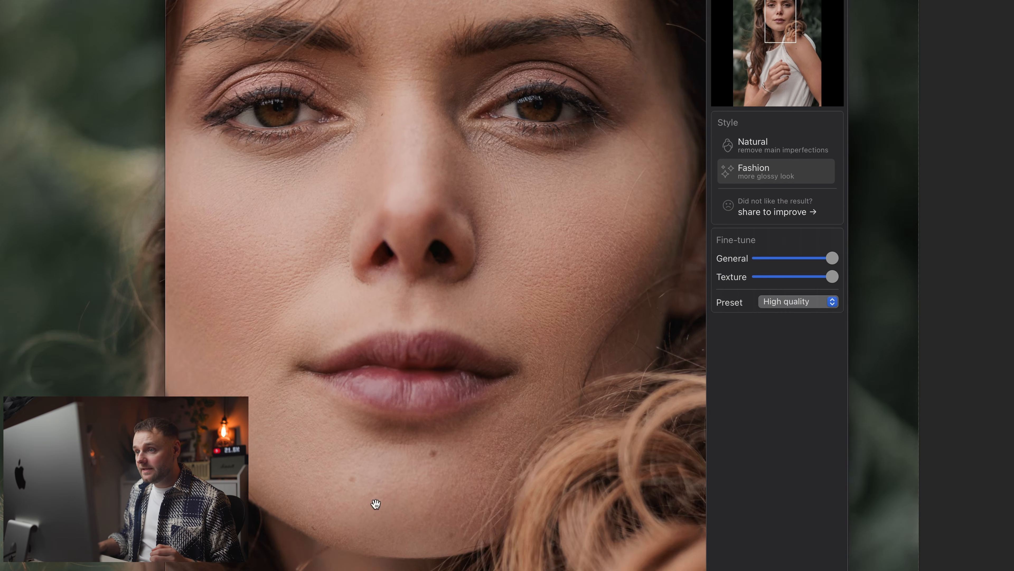
{"action": "left_click_drag", "start_coordinate": [442, 394], "coordinate": [461, 471]}
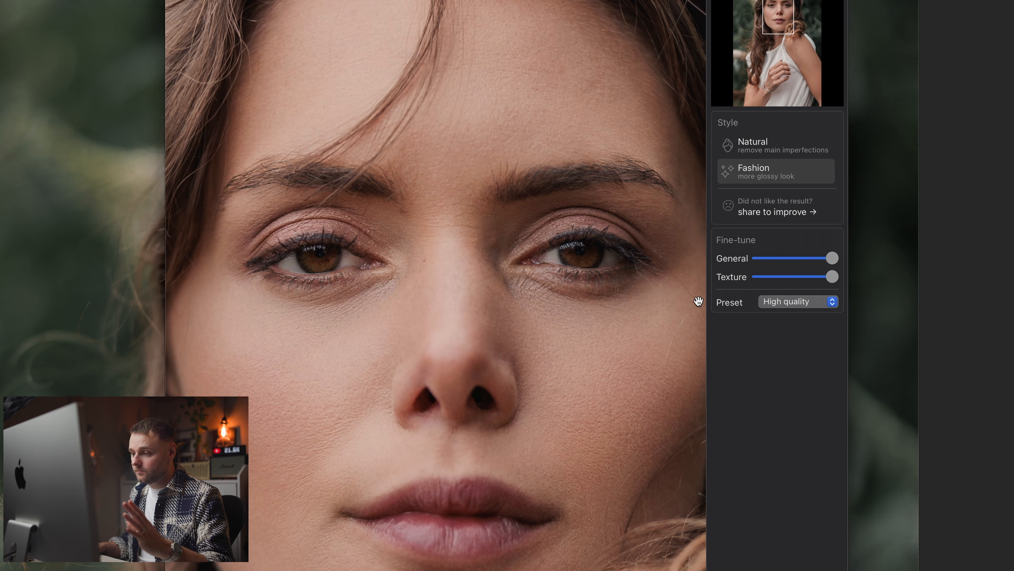
{"action": "key", "text": "space"}
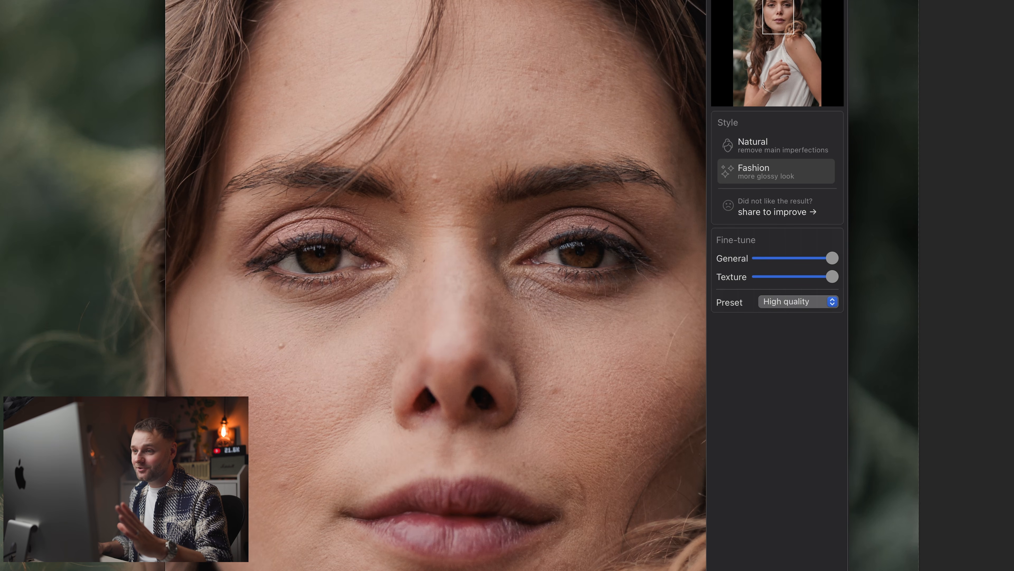
{"action": "key", "text": "space"}
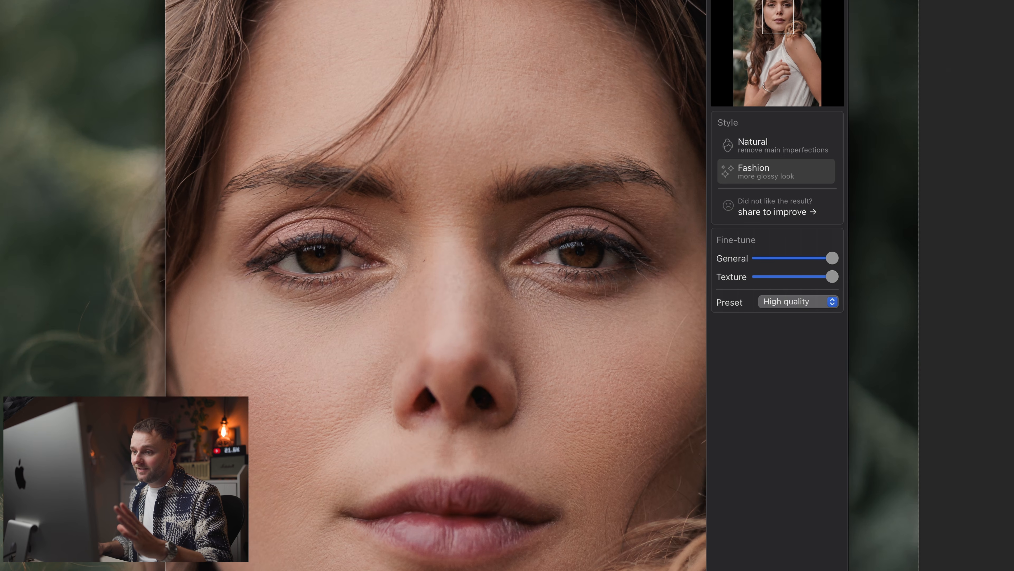
{"action": "key", "text": "space"}
{"action": "key", "text": "space"}
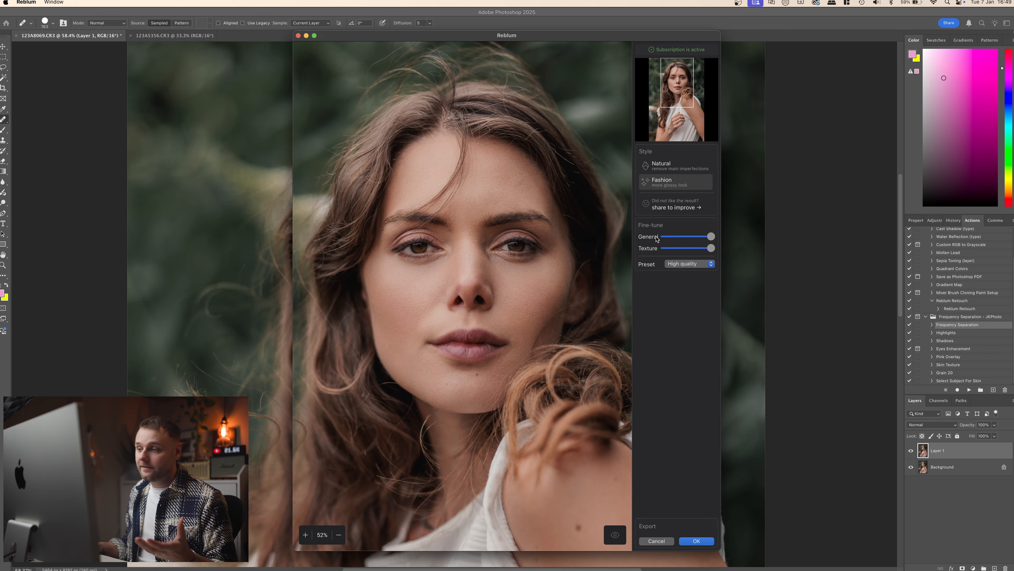
- Try the Natural style, return to Fashion, and test lower General strengths before restoring it to full
{"action": "left_click", "coordinate": [663, 164]}
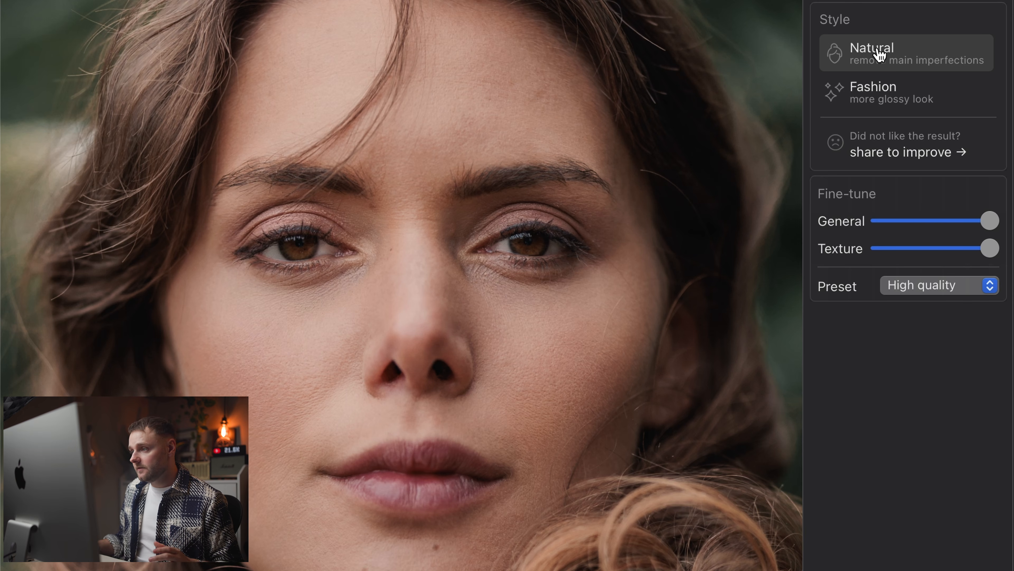
{"action": "left_click", "coordinate": [889, 85]}
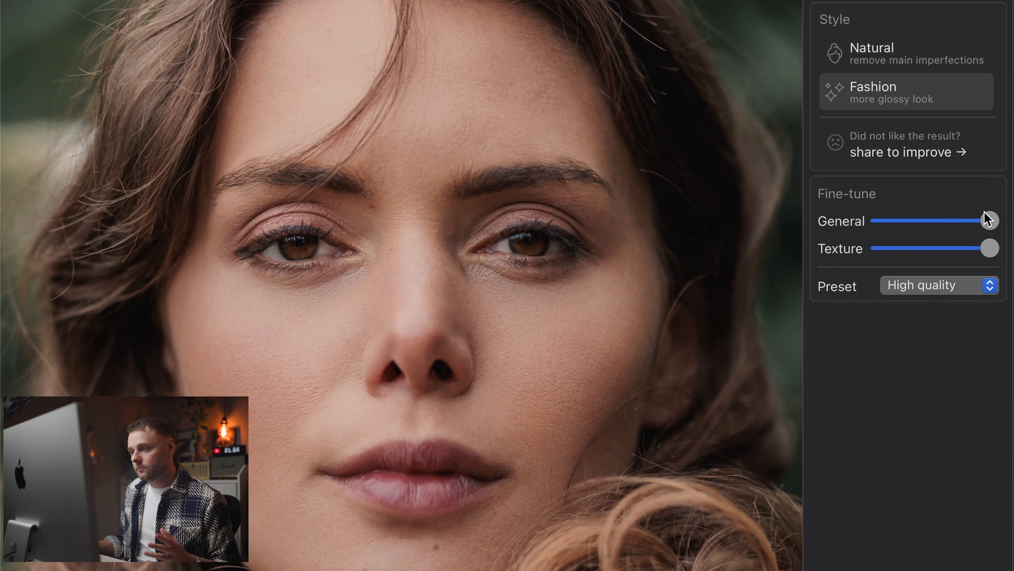
{"action": "left_click_drag", "start_coordinate": [992, 224], "coordinate": [969, 226]}
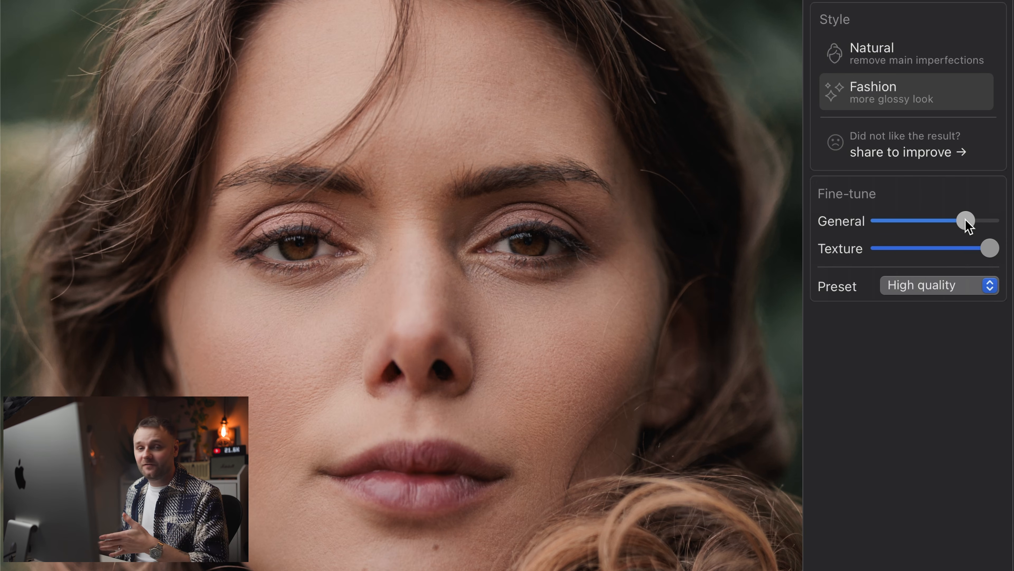
{"action": "left_click_drag", "start_coordinate": [966, 220], "coordinate": [962, 220]}
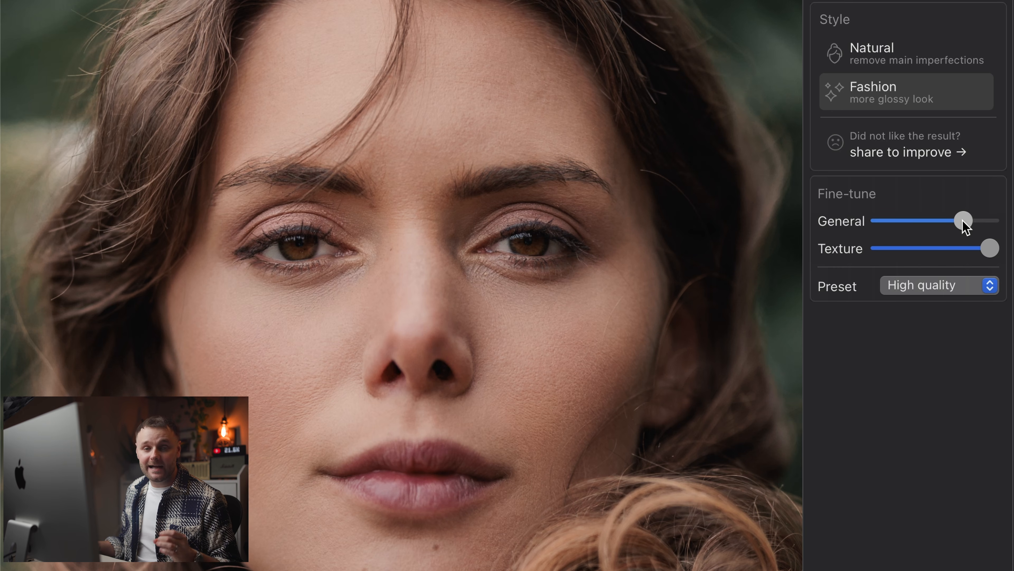
{"action": "left_click_drag", "start_coordinate": [963, 220], "coordinate": [821, 232]}
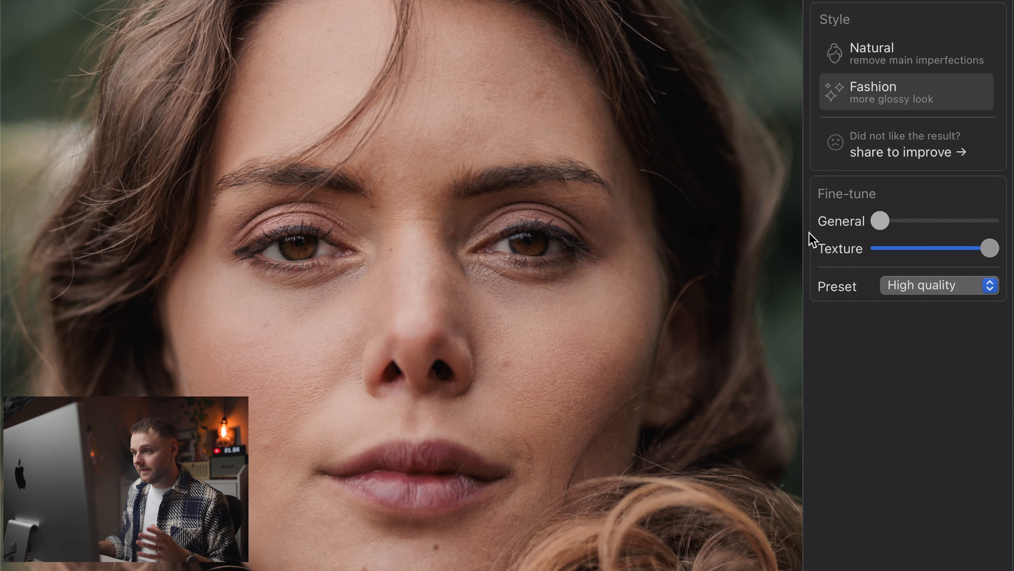
{"action": "left_click_drag", "start_coordinate": [881, 223], "coordinate": [996, 222]}
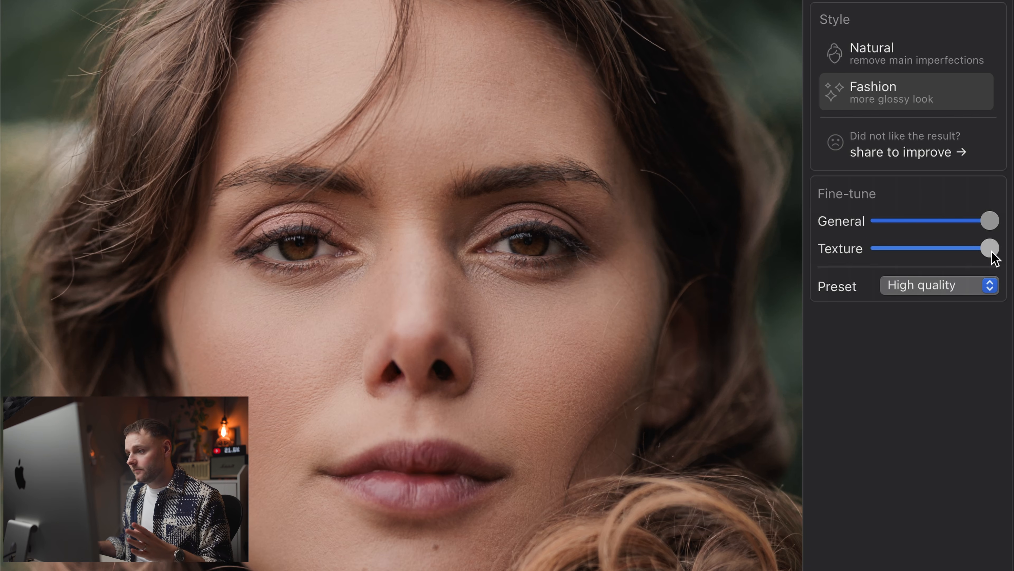
- Try lower Texture strengths while checking the skin on the face
{"action": "left_click_drag", "start_coordinate": [996, 259], "coordinate": [982, 258]}
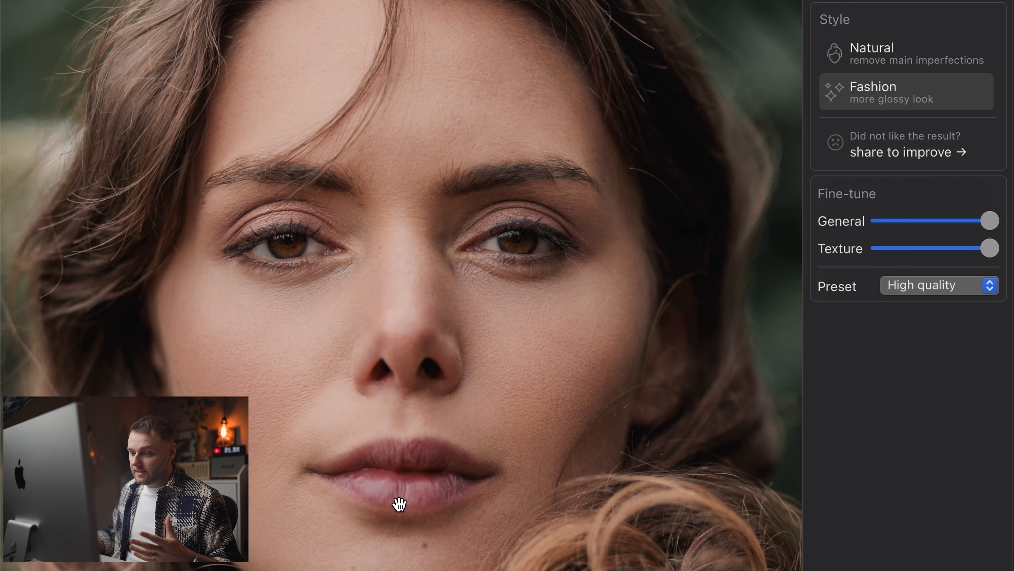
{"action": "scroll", "coordinate": [402, 357], "scroll_direction": "up", "scroll_amount": 3}
{"action": "left_click_drag", "start_coordinate": [589, 533], "coordinate": [704, 555]}
{"action": "left_click_drag", "start_coordinate": [989, 252], "coordinate": [940, 261]}
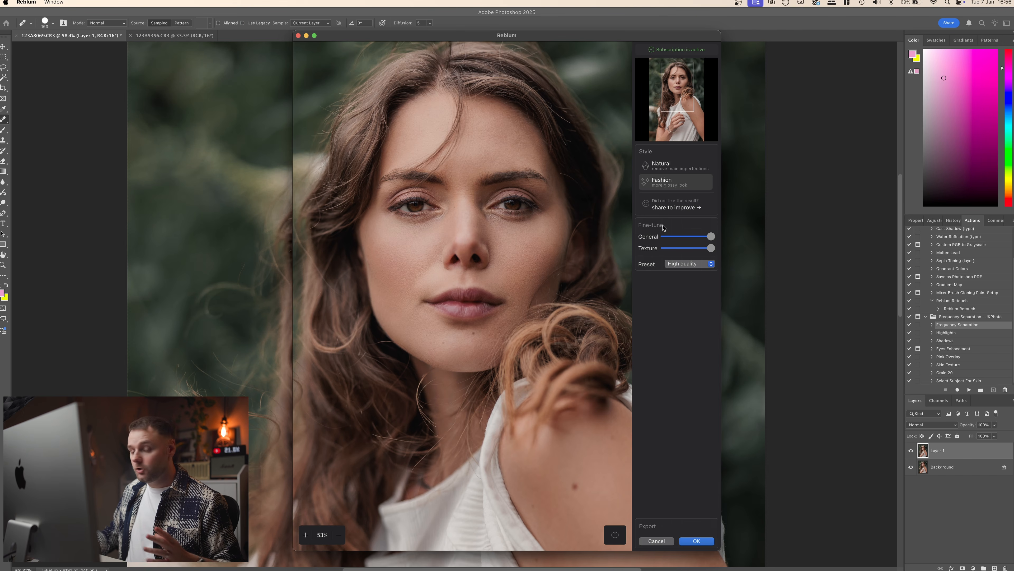
- Lower both General and Texture to about three quarters and apply the Fashion retouch to Layer 1
{"action": "left_click_drag", "start_coordinate": [710, 237], "coordinate": [700, 249]}
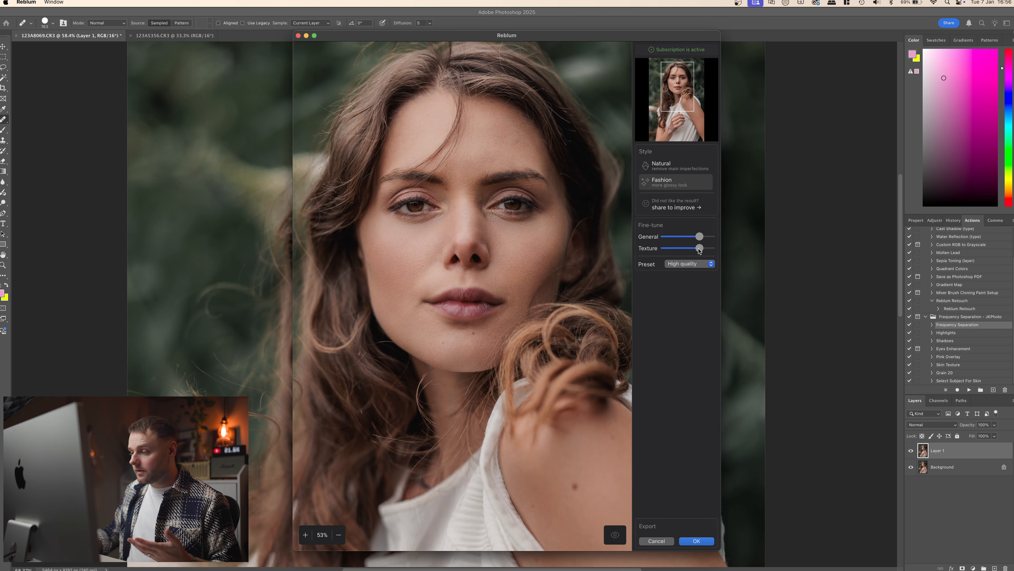
{"action": "left_click", "coordinate": [697, 541]}
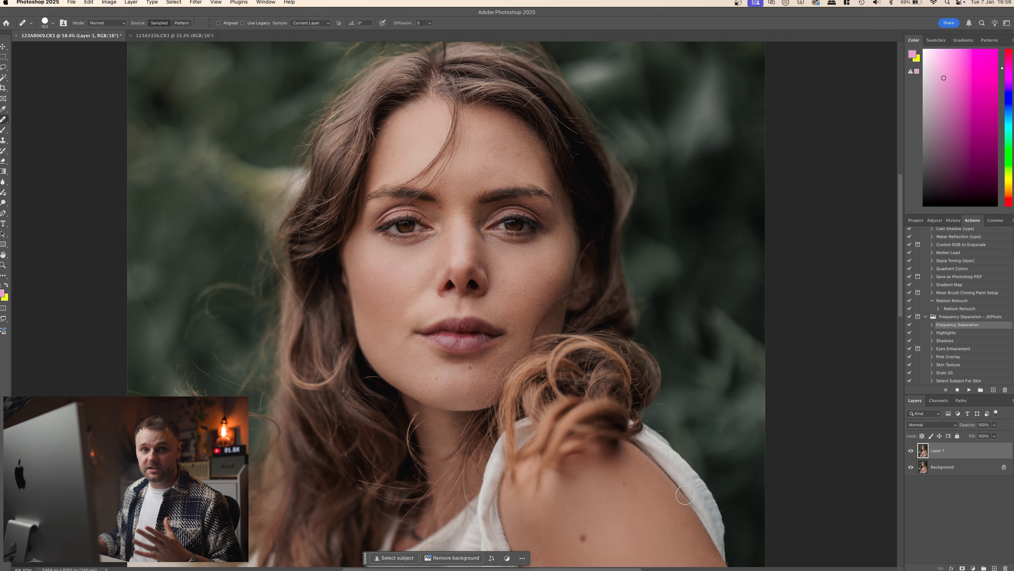
- Compare the retouched face with the original up close by toggling the visibility of Layer 1
{"action": "key", "text": "z"}
{"action": "key", "text": "super+0"}
{"action": "left_click_drag", "start_coordinate": [466, 140], "coordinate": [488, 154]}
{"action": "scroll", "coordinate": [489, 167], "scroll_direction": "up", "scroll_amount": 3}
{"action": "scroll", "coordinate": [489, 170], "scroll_direction": "down", "scroll_amount": 2}
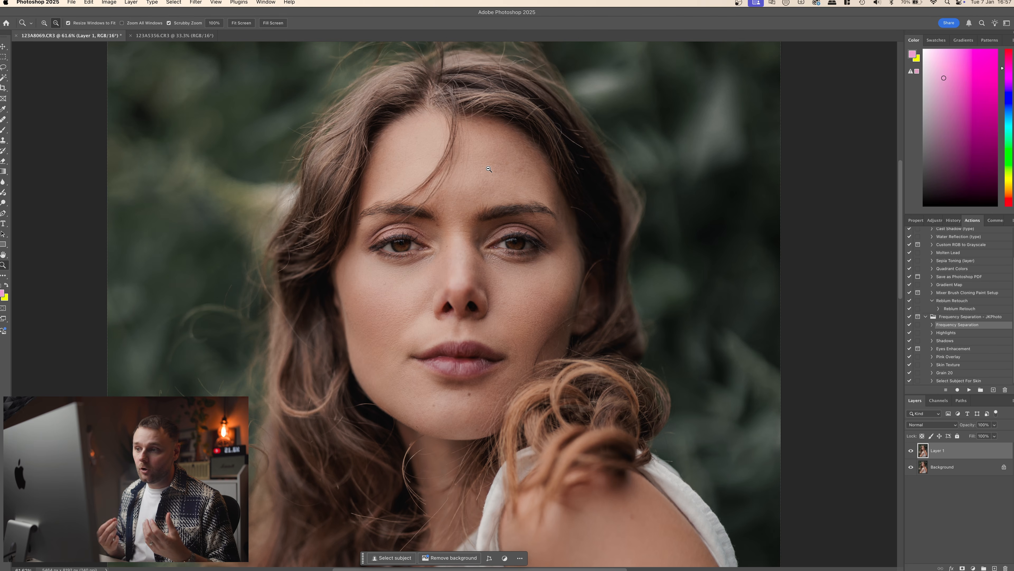
{"action": "left_click_drag", "start_coordinate": [489, 169], "coordinate": [497, 226]}
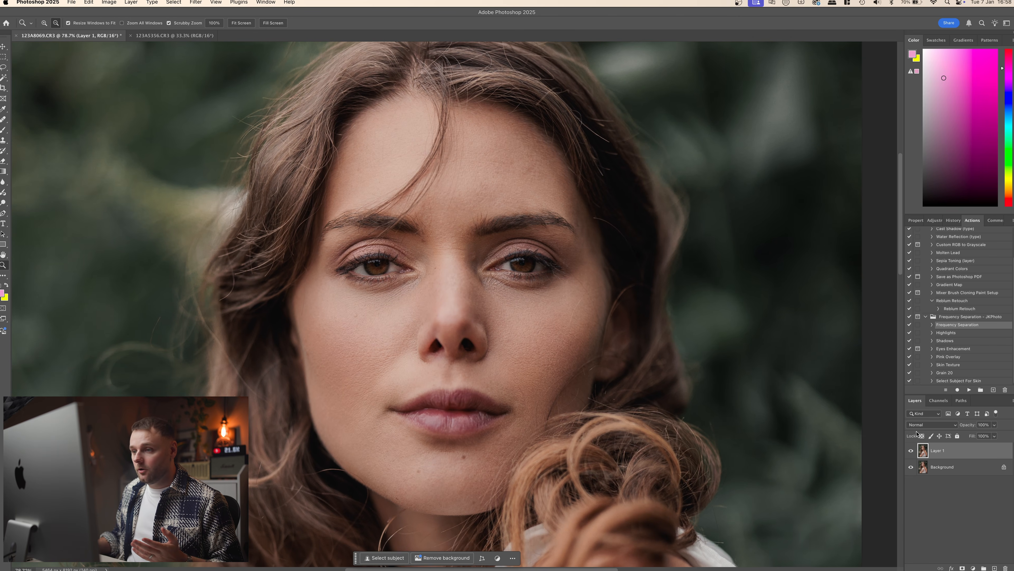
{"action": "left_click", "coordinate": [911, 451]}
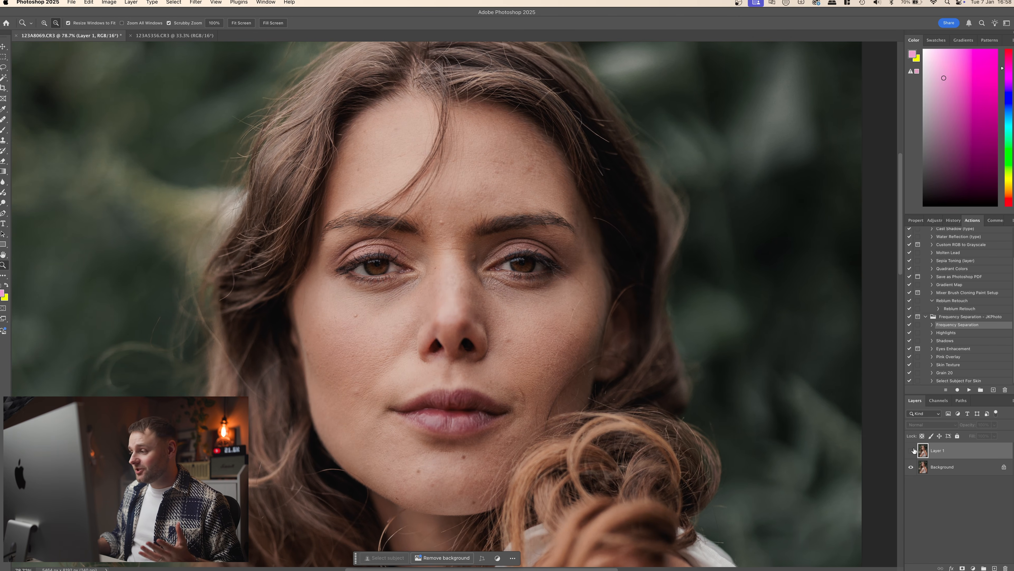
{"action": "left_click", "coordinate": [912, 450]}
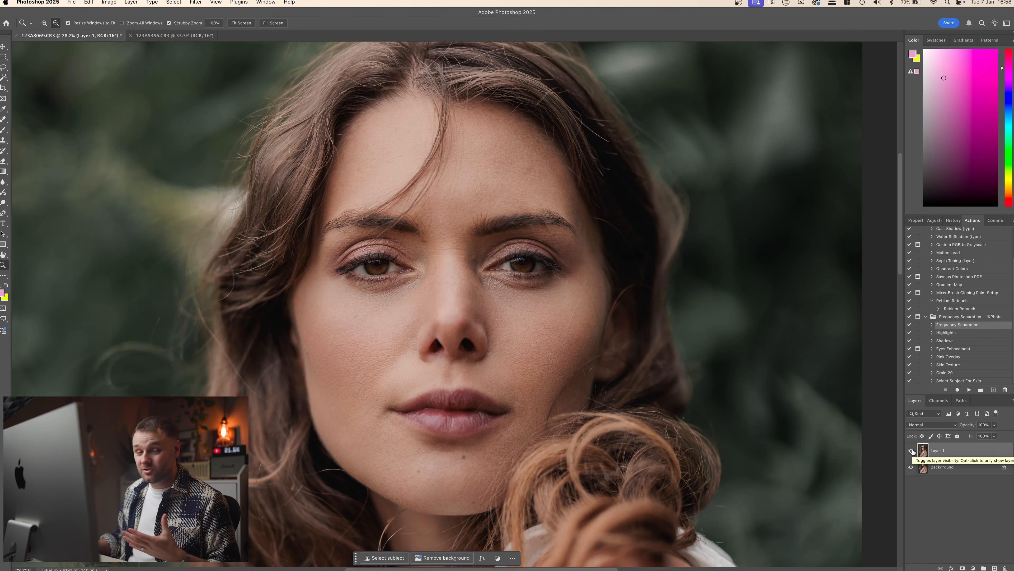
{"action": "left_click", "coordinate": [912, 451]}
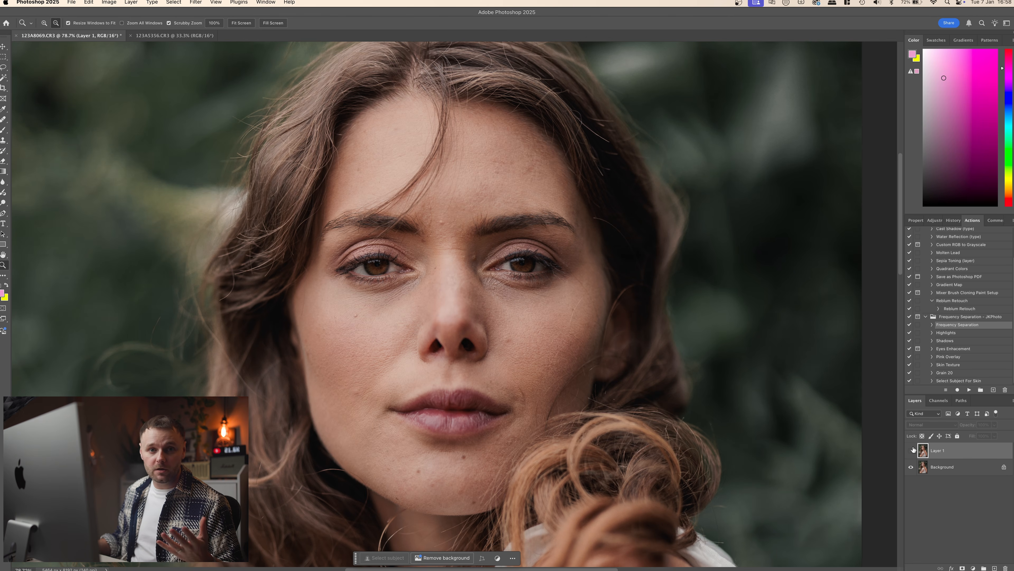
- Compare the retouched skin on the face and on the arm with the original by toggling the visibility of Layer 1
{"action": "left_click", "coordinate": [912, 450]}
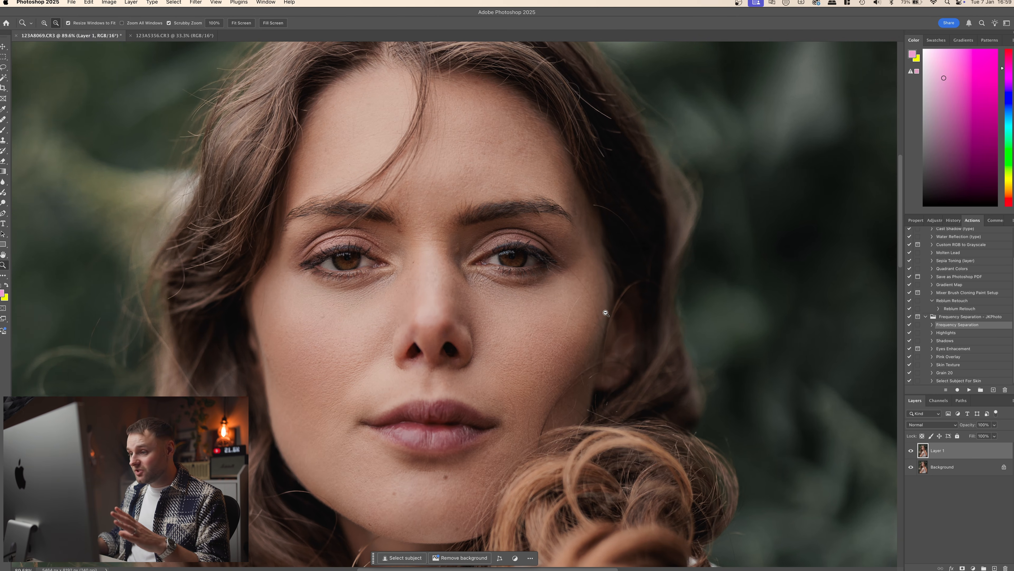
{"action": "scroll", "coordinate": [569, 350], "scroll_direction": "up", "scroll_amount": 2}
{"action": "scroll", "coordinate": [568, 350], "scroll_direction": "up", "scroll_amount": 3}
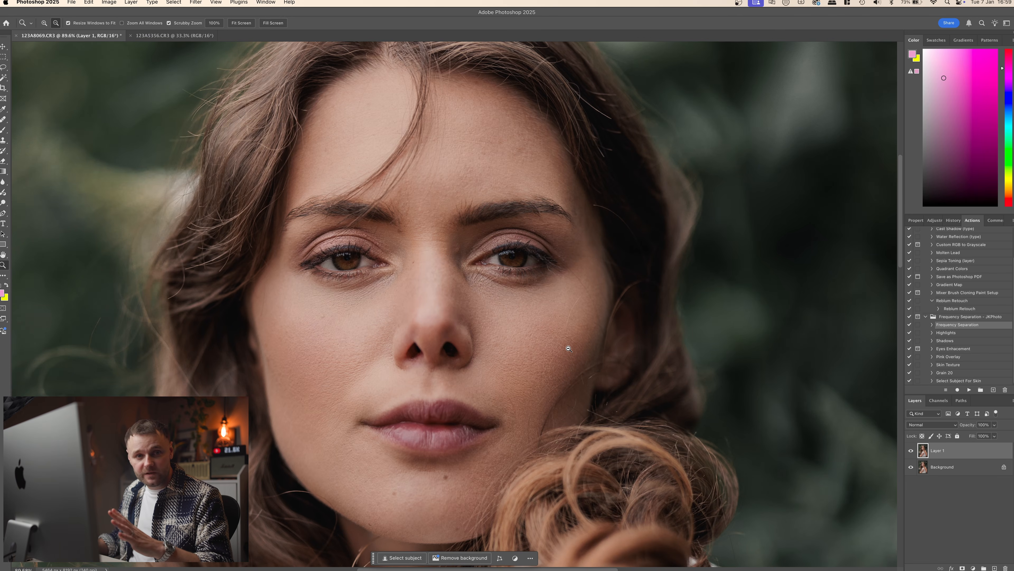
{"action": "scroll", "coordinate": [568, 348], "scroll_direction": "down", "scroll_amount": 5}
{"action": "scroll", "coordinate": [720, 314], "scroll_direction": "up", "scroll_amount": 5}
{"action": "scroll", "coordinate": [725, 323], "scroll_direction": "up", "scroll_amount": 1}
{"action": "left_click", "coordinate": [910, 450]}
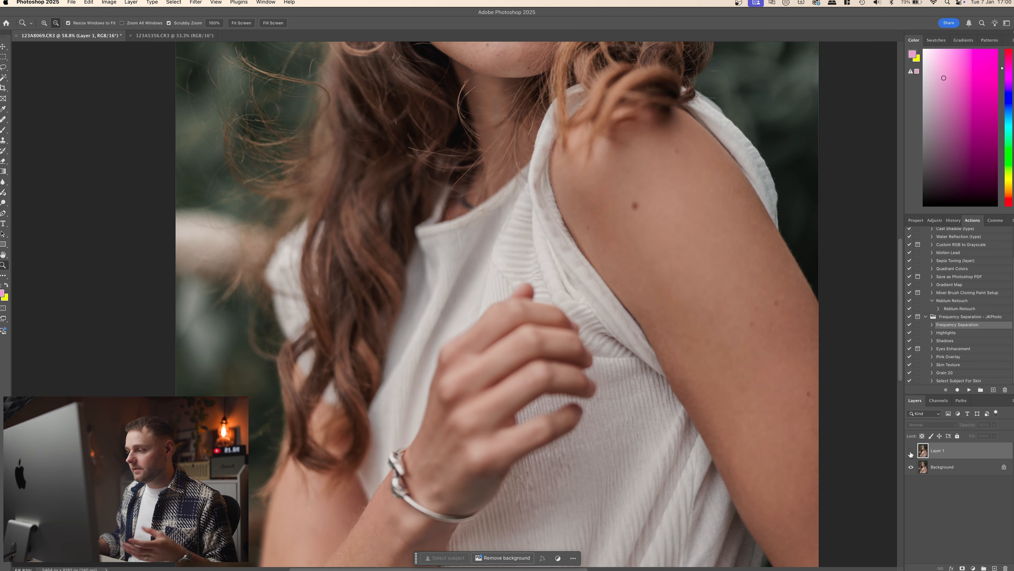
{"action": "left_click", "coordinate": [911, 450]}
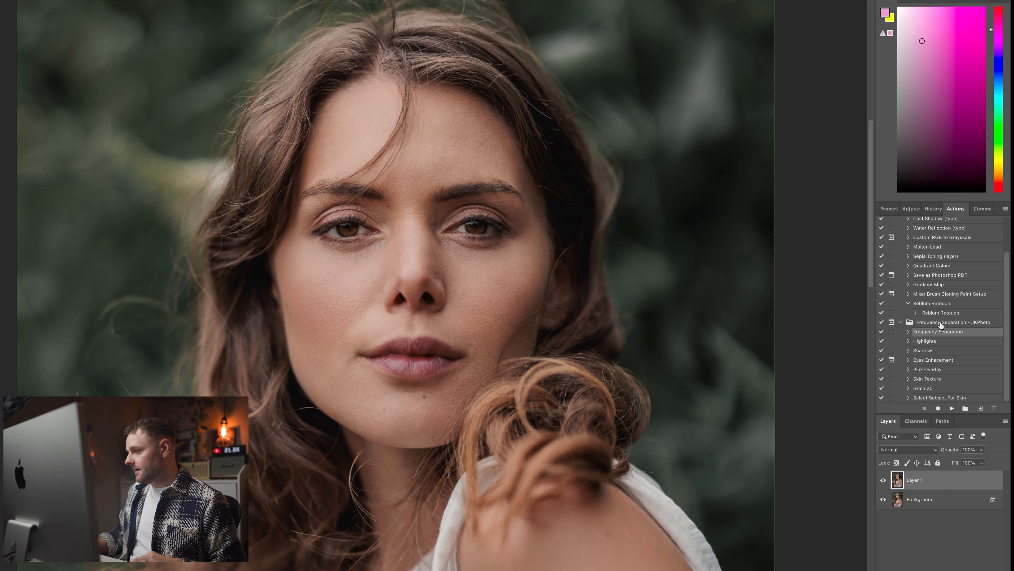
- Choose the recorded Reblum Retouch action and replace the retouched Layer 1 with a fresh duplicate of the Background
{"action": "left_click", "coordinate": [961, 309]}
{"action": "key", "text": "BackSpace"}
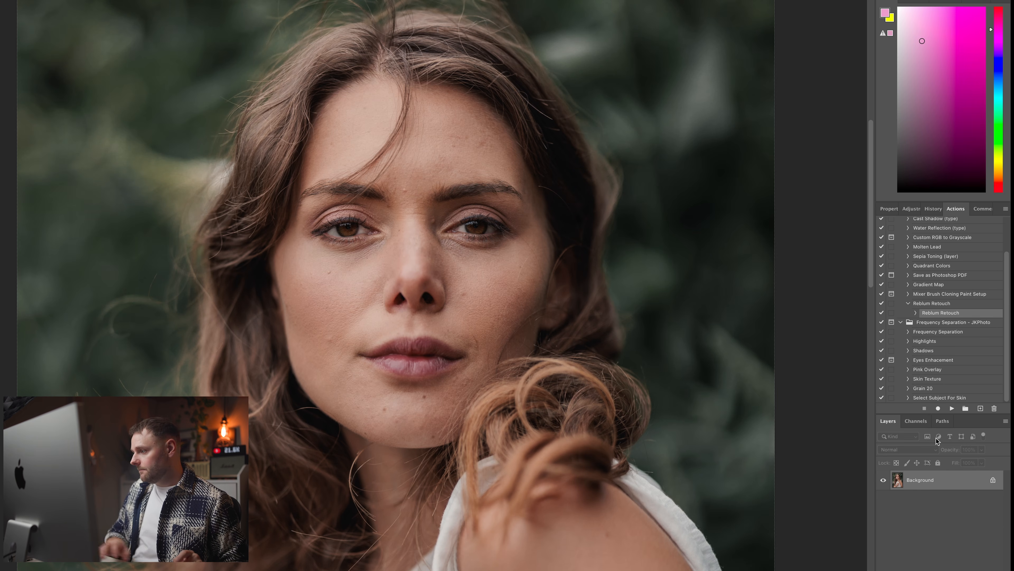
{"action": "key", "text": "ctrl+j"}
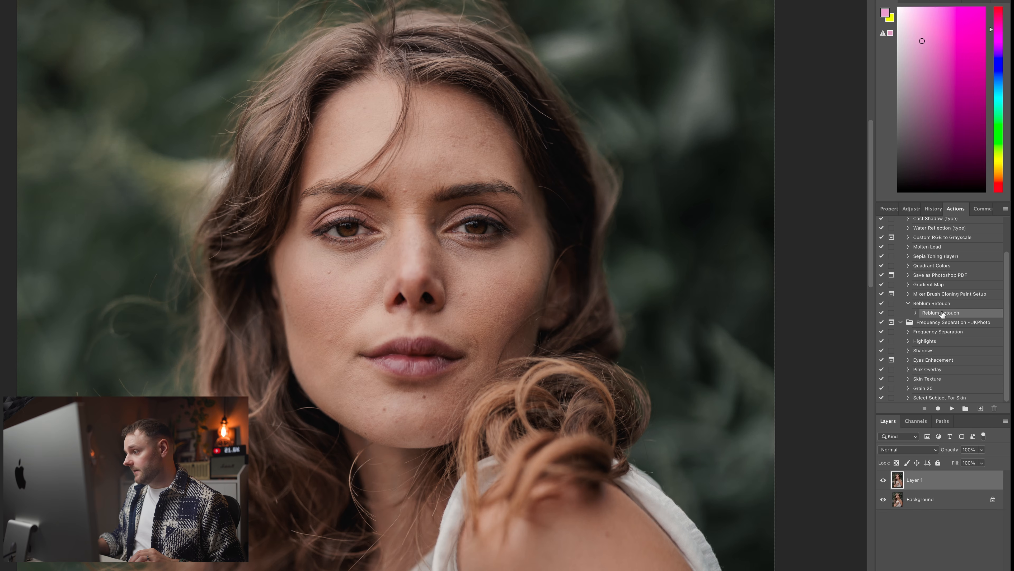
- Run the Reblum Retouch action on the duplicate layer and compare it with the original by toggling the layer's visibility
{"action": "left_click", "coordinate": [953, 409]}
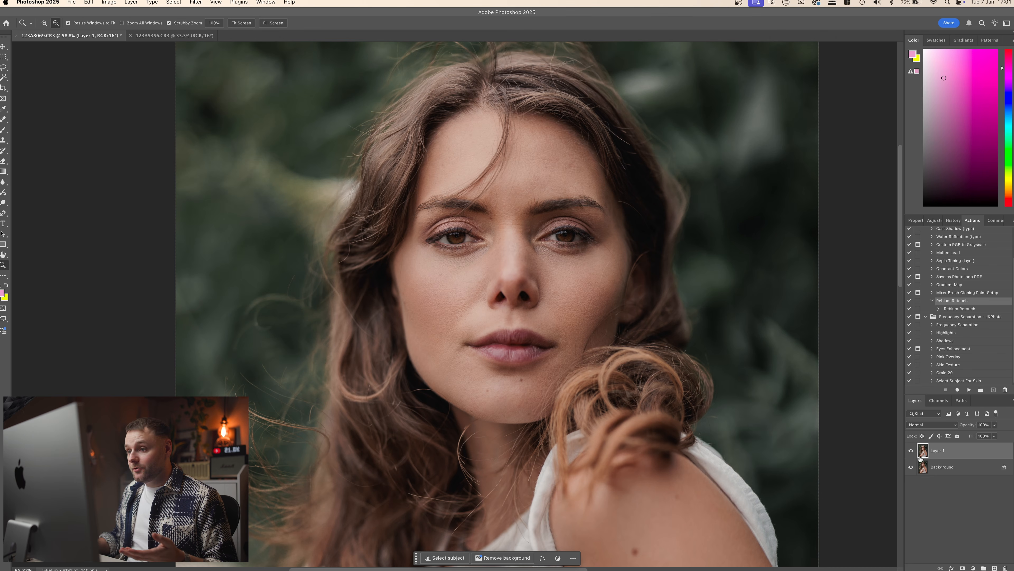
{"action": "left_click", "coordinate": [883, 479]}
{"action": "left_click", "coordinate": [911, 451]}
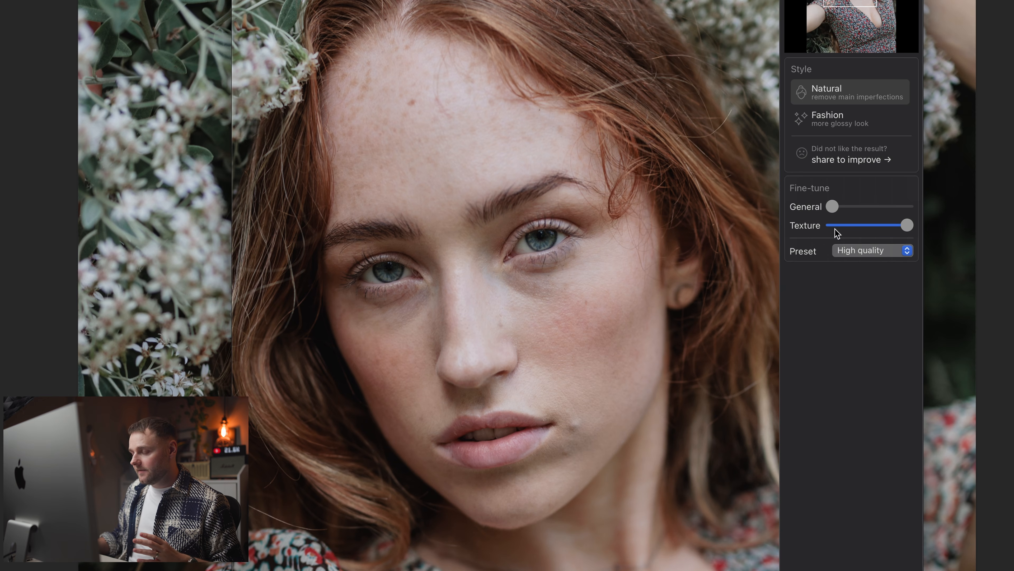
- Raise the General strength to full in the Natural style on the freckled woman's portrait
{"action": "left_click_drag", "start_coordinate": [834, 210], "coordinate": [943, 203]}
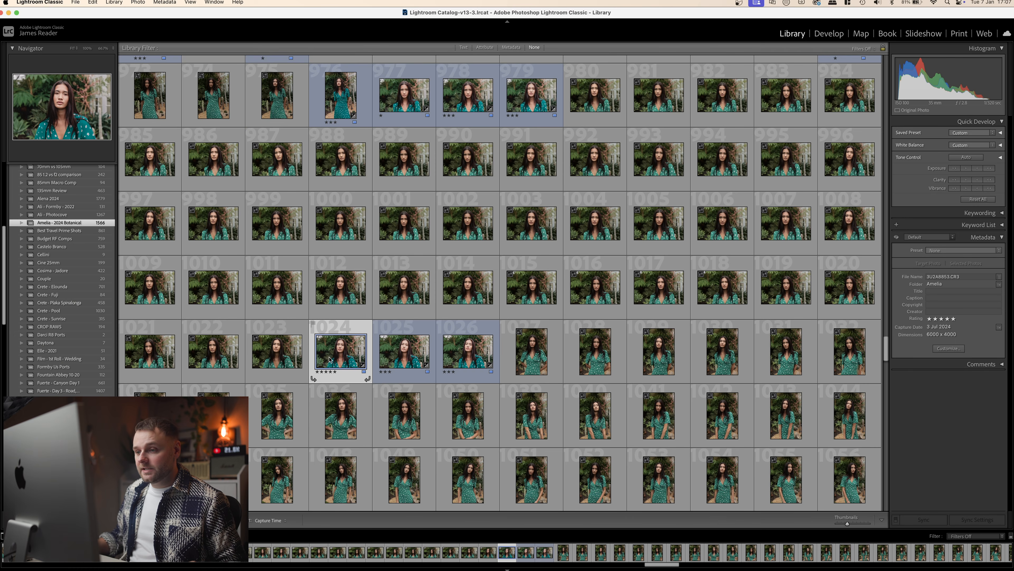
- Switch to Lightroom Classic, extend the selection to photos 1024 through 1026 and send them to Reblum for editing
{"action": "left_click", "coordinate": [403, 349], "text": "super"}
{"action": "left_click", "coordinate": [457, 346], "text": "super"}
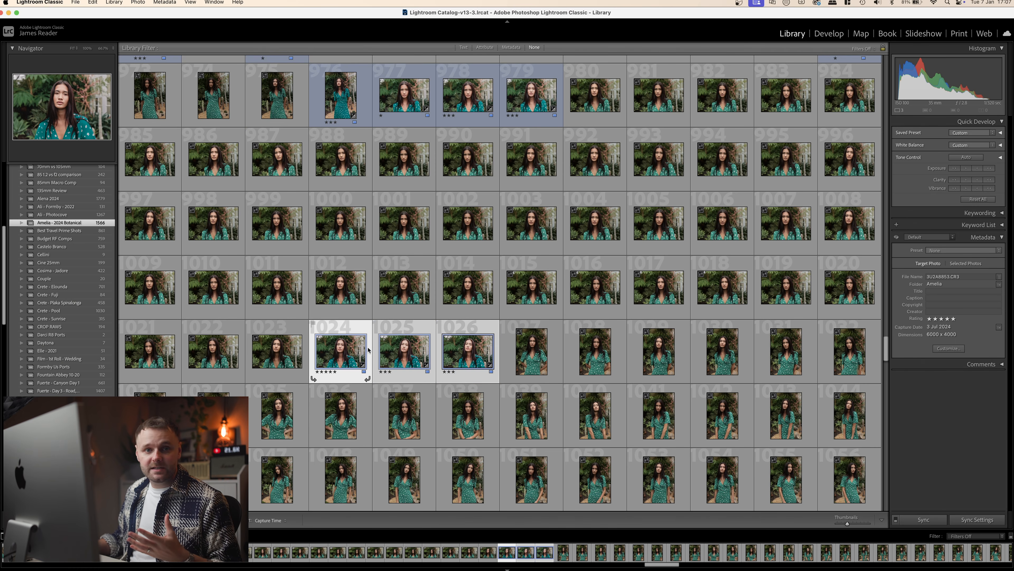
{"action": "right_click", "coordinate": [350, 351]}
{"action": "mouse_move", "coordinate": [408, 351]}
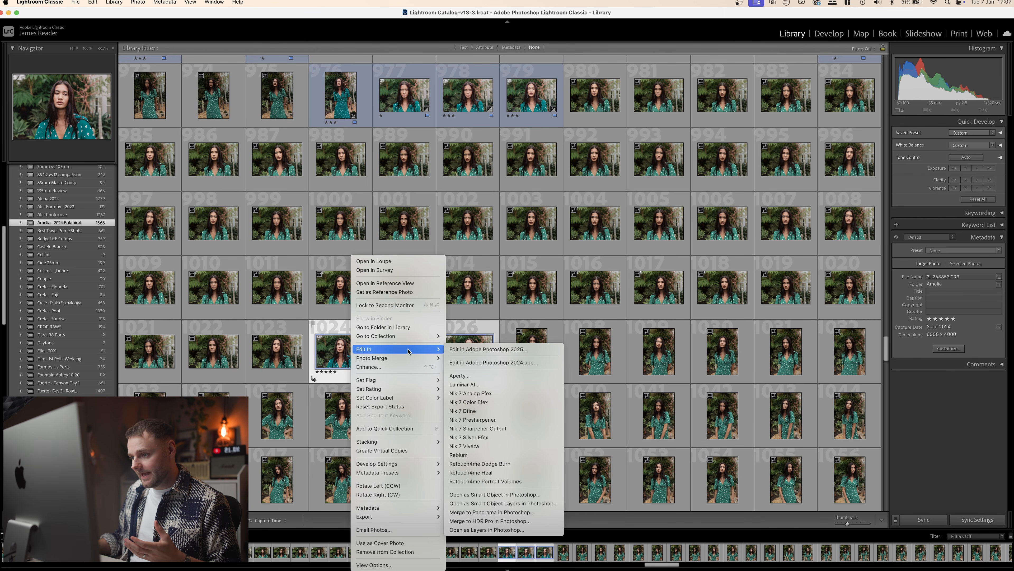
{"action": "left_click", "coordinate": [491, 454]}
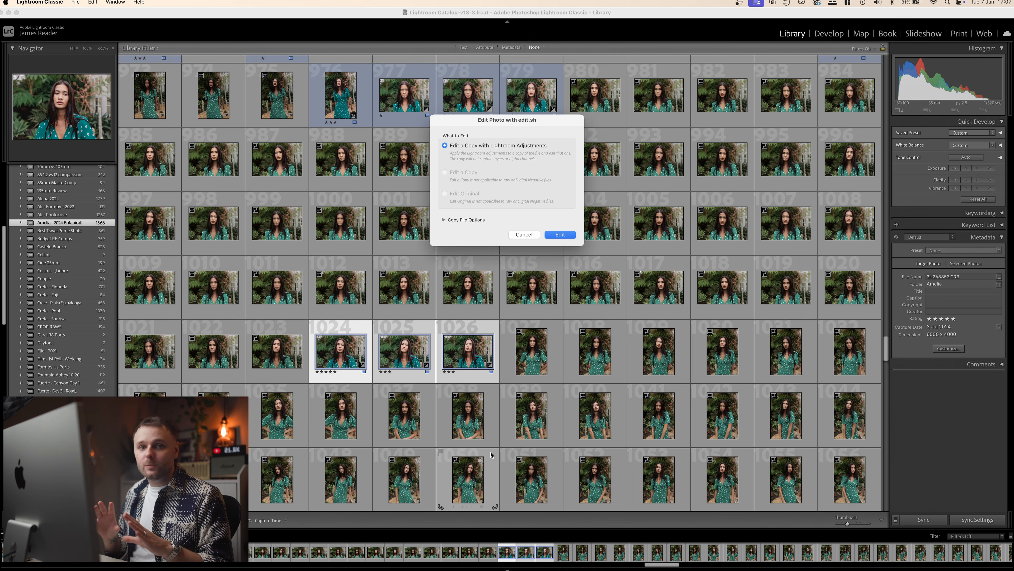
- Edit copies with Lightroom adjustments and batch-process the three photos in Reblum with the Natural style and full General and Texture
{"action": "left_click", "coordinate": [570, 236]}
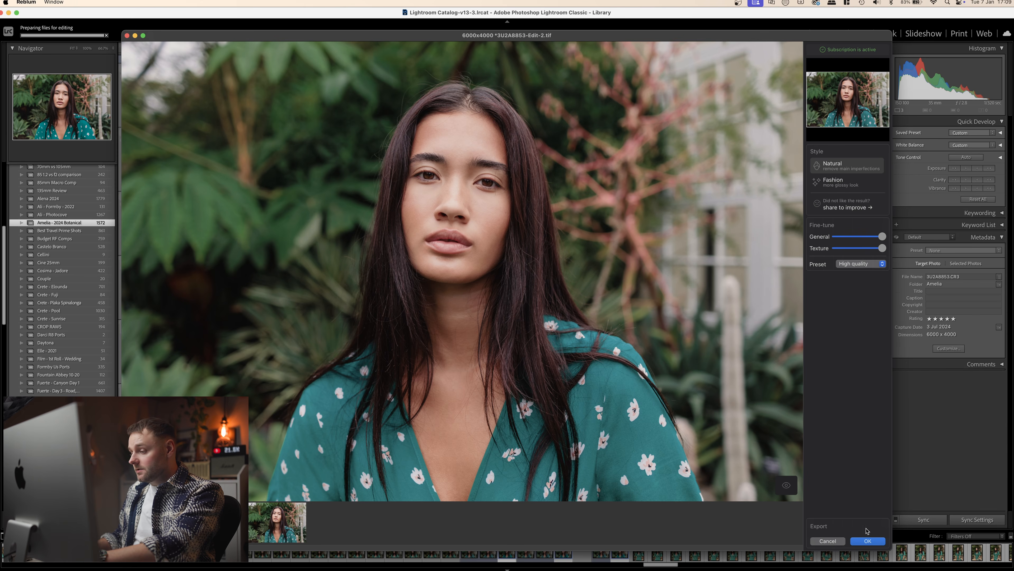
{"action": "left_click", "coordinate": [868, 541]}
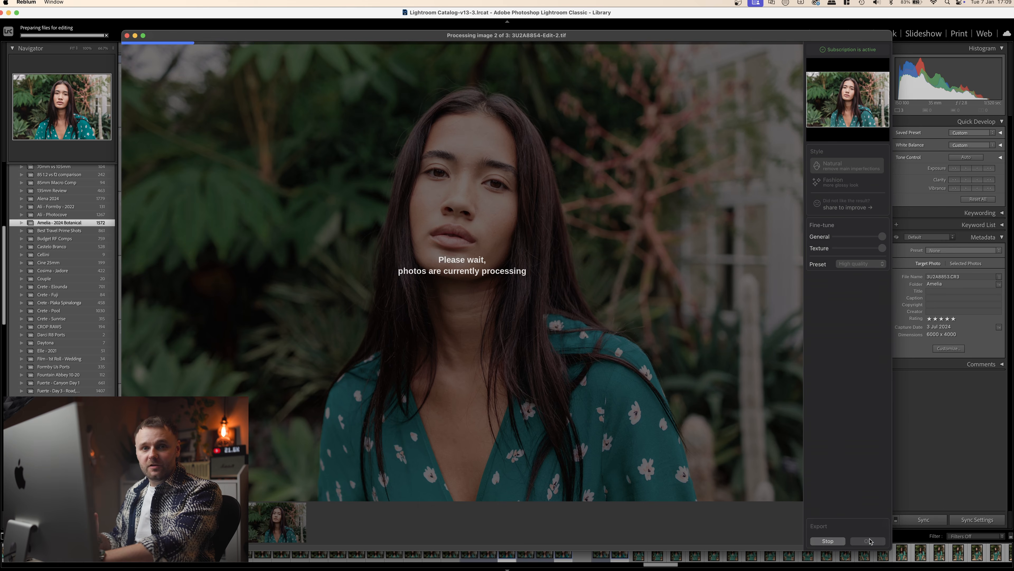